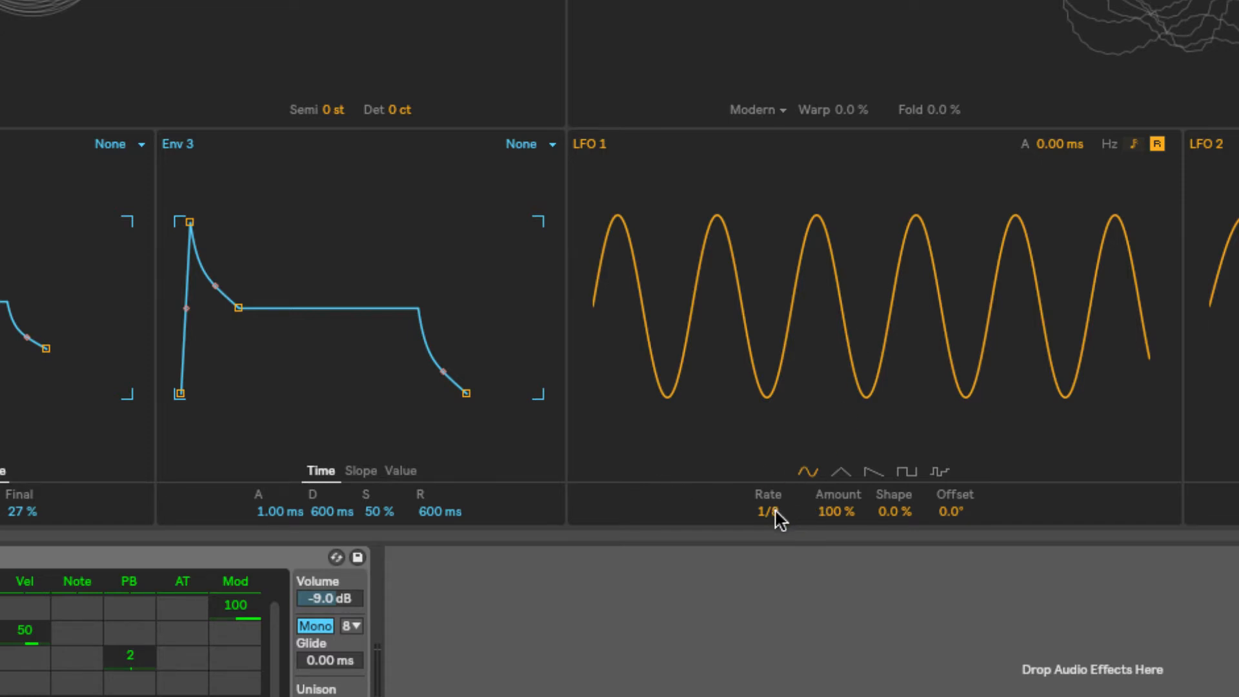
Switch LFO 1's rate to Hz and back to tempo sync, and set its modulation of Amp to 55 in the matrix
left_click(1111, 145)
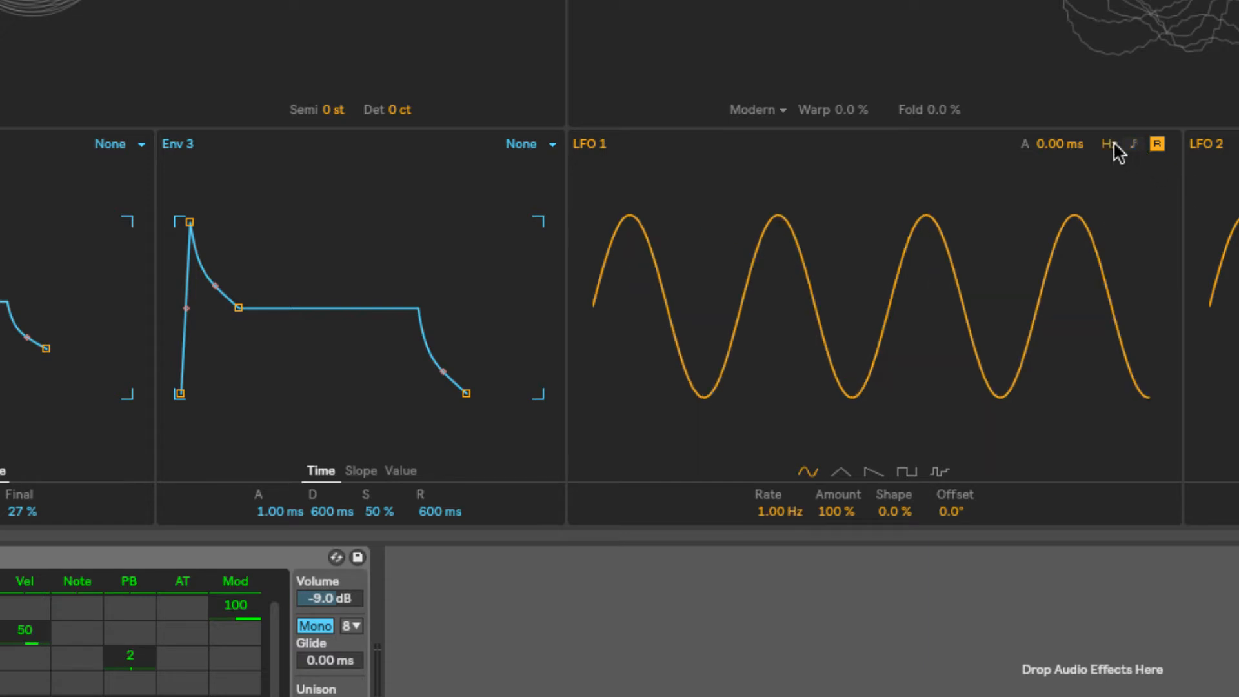
left_click(1133, 144)
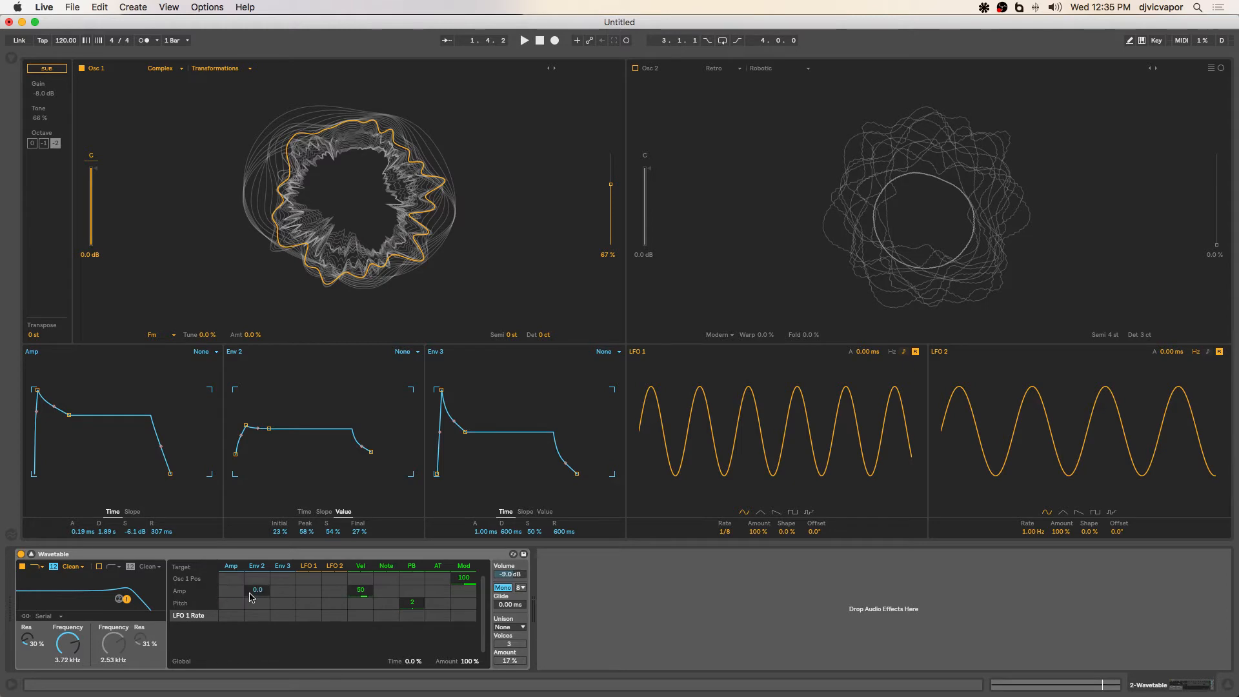
left_click_drag(306, 595, 306, 587)
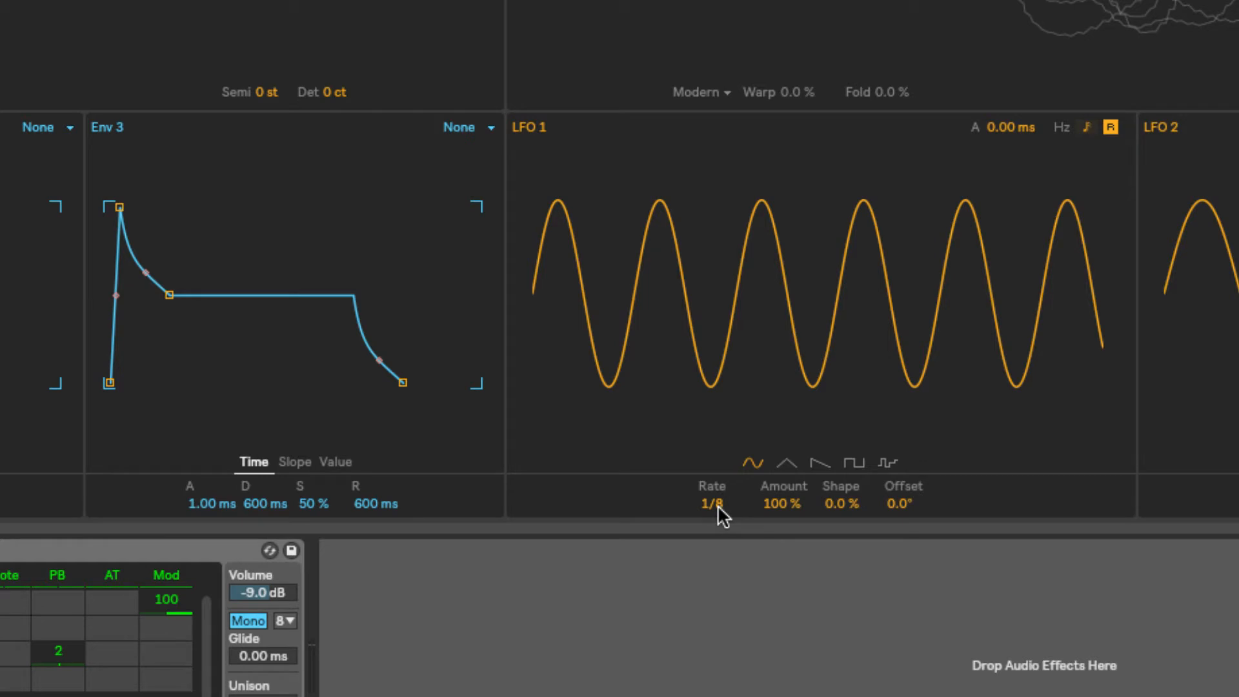
Set LFO 1's sine wave to rate 1/12 and shape 56 %, trying the amount and returning the offset to 0.0°
mouse_move(716, 505)
left_mouse_down()
mouse_move(716, 471)
mouse_move(716, 516)
mouse_move(716, 491)
left_mouse_up()
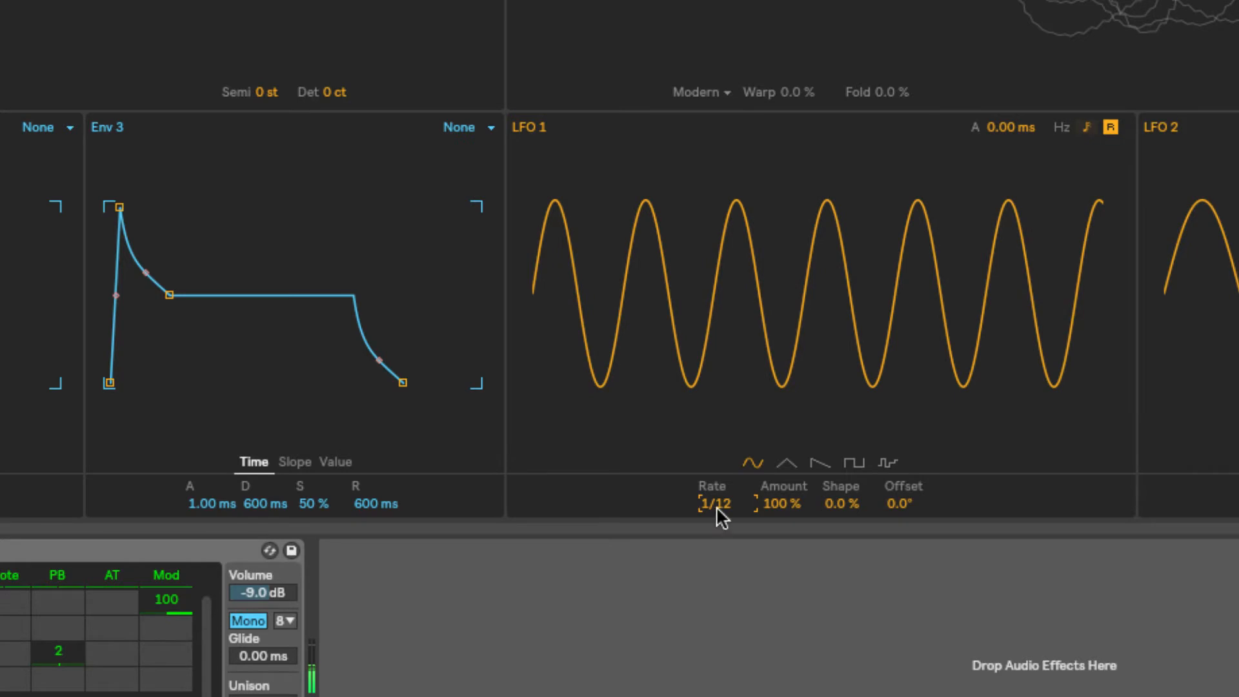
mouse_move(775, 503)
left_mouse_down()
mouse_move(775, 537)
mouse_move(775, 495)
left_mouse_up()
left_click_drag(838, 505, 900, 510)
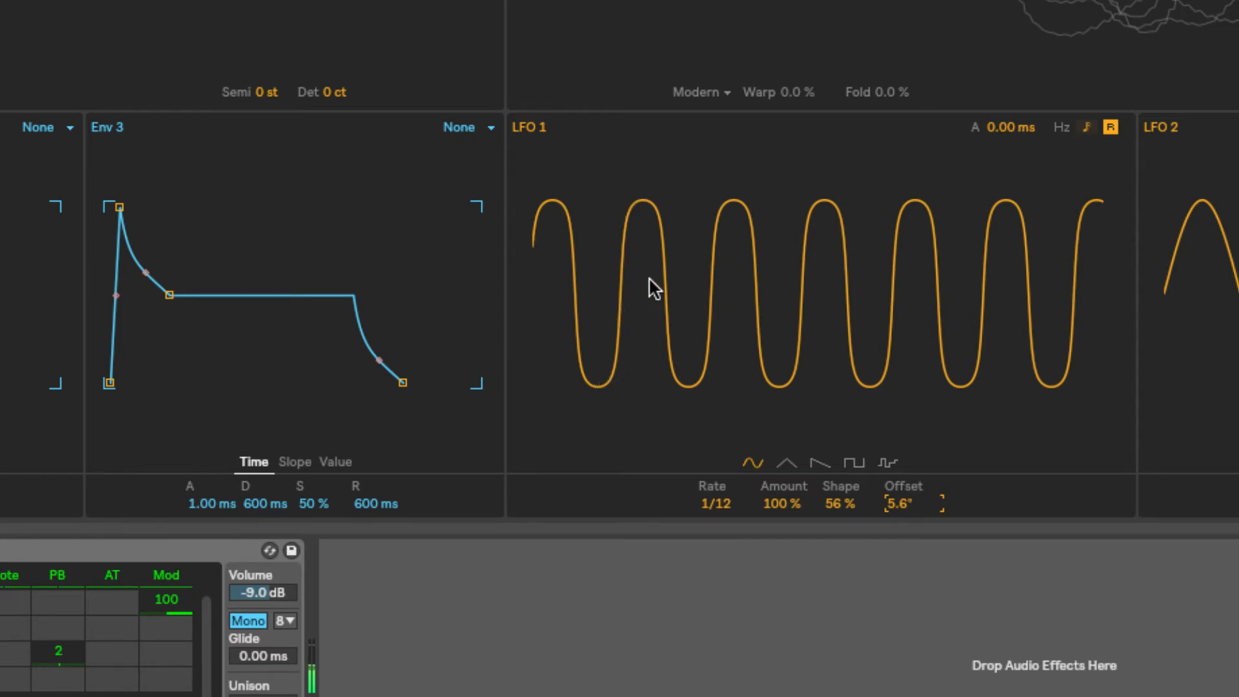
mouse_move(889, 498)
left_mouse_down()
mouse_move(889, 411)
mouse_move(889, 499)
left_mouse_up()
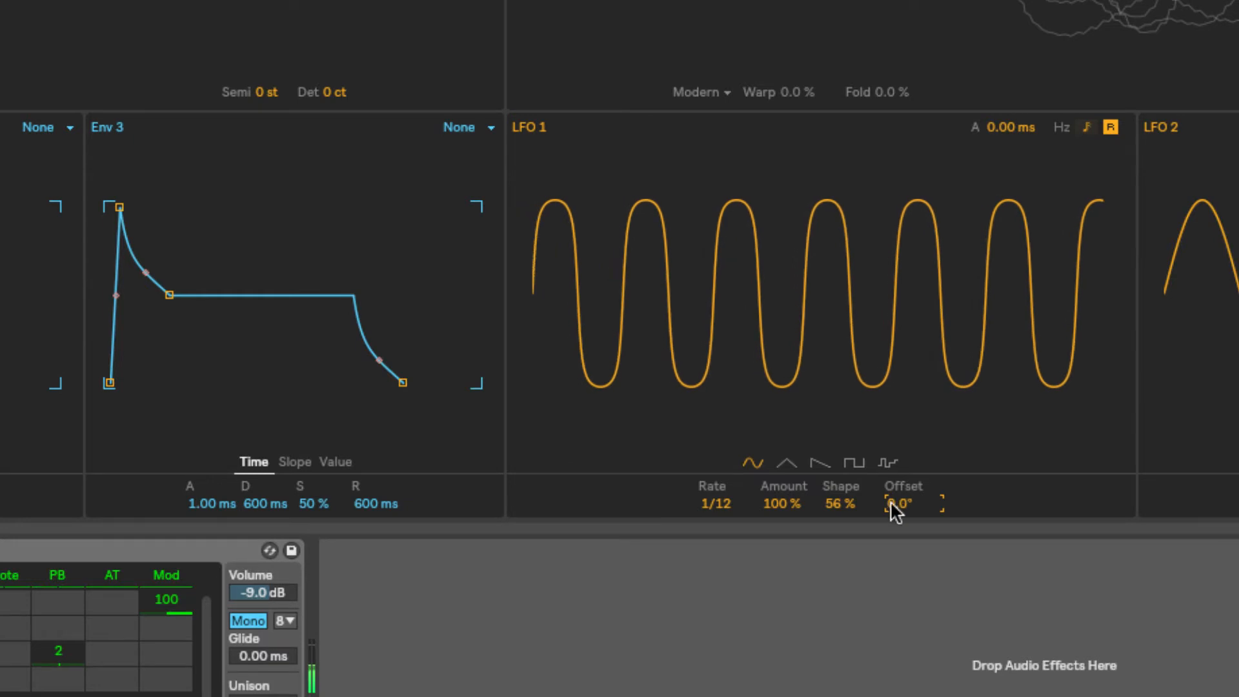
Give LFO 1 a triangle wave with 155 ms attack, 70 % amount, -81 % shape and 163° offset
mouse_move(996, 132)
left_mouse_down()
mouse_move(997, 77)
mouse_move(990, 155)
left_mouse_up()
left_click(788, 461)
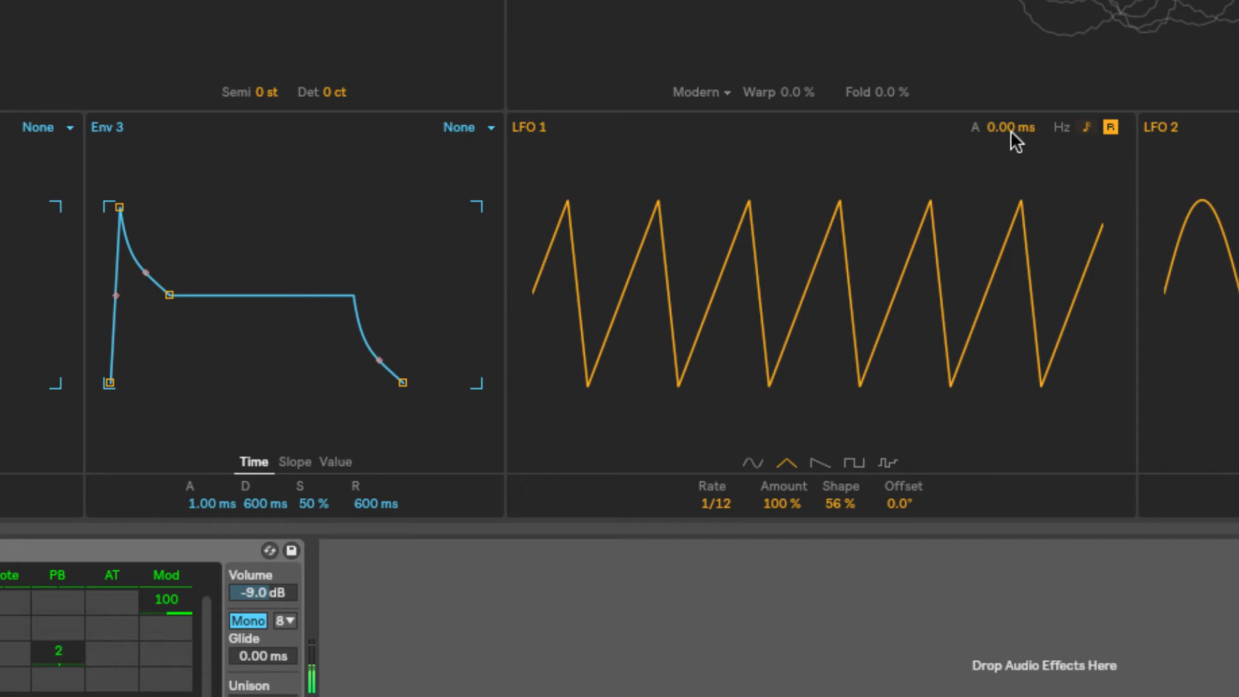
left_click_drag(1012, 139, 1012, 81)
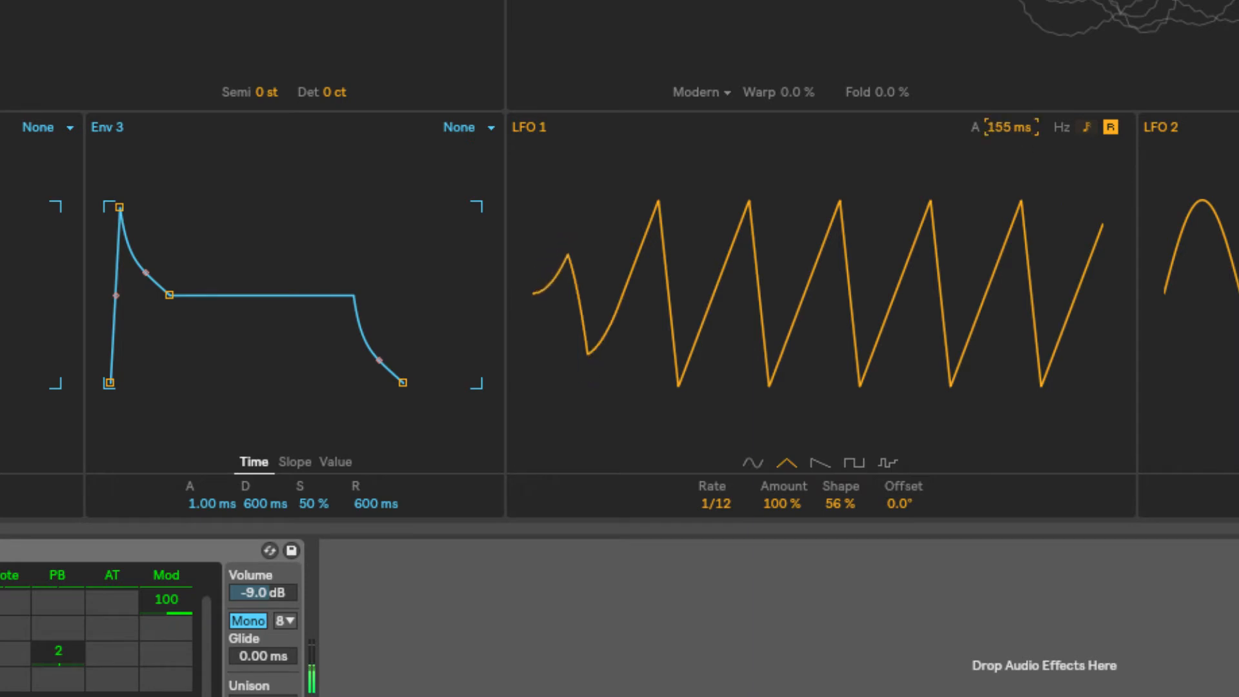
left_click_drag(838, 503, 839, 591)
left_click_drag(803, 513, 803, 532)
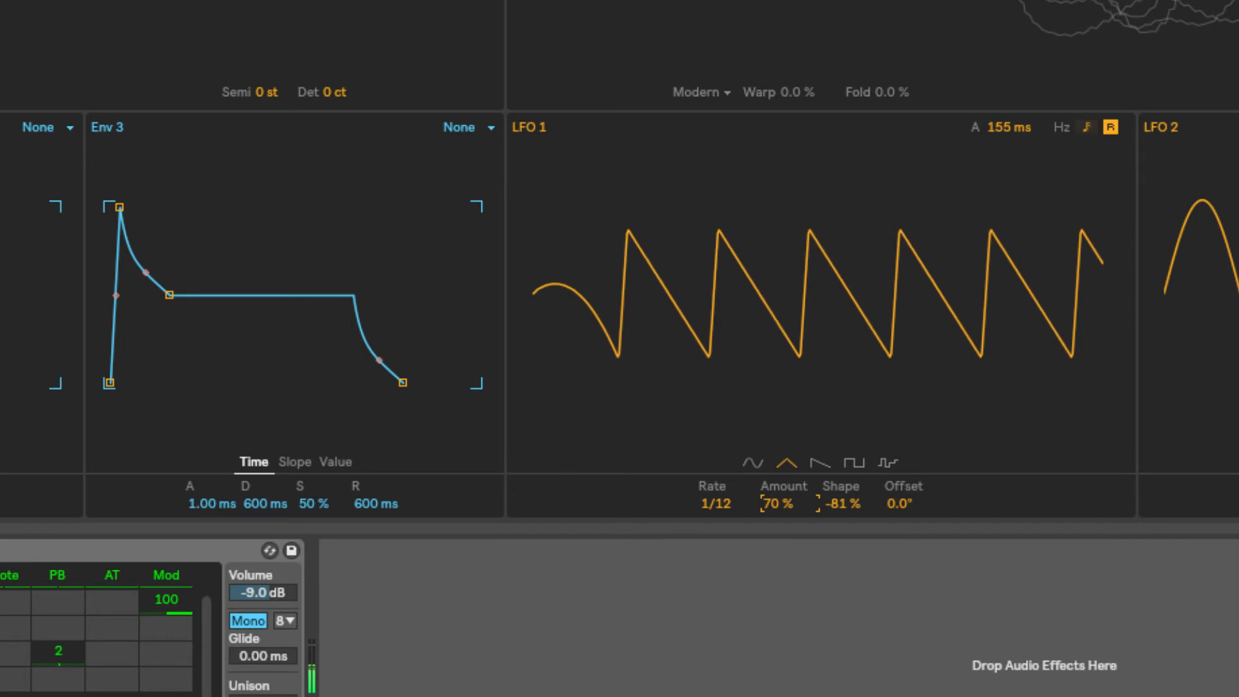
left_click_drag(892, 513, 893, 455)
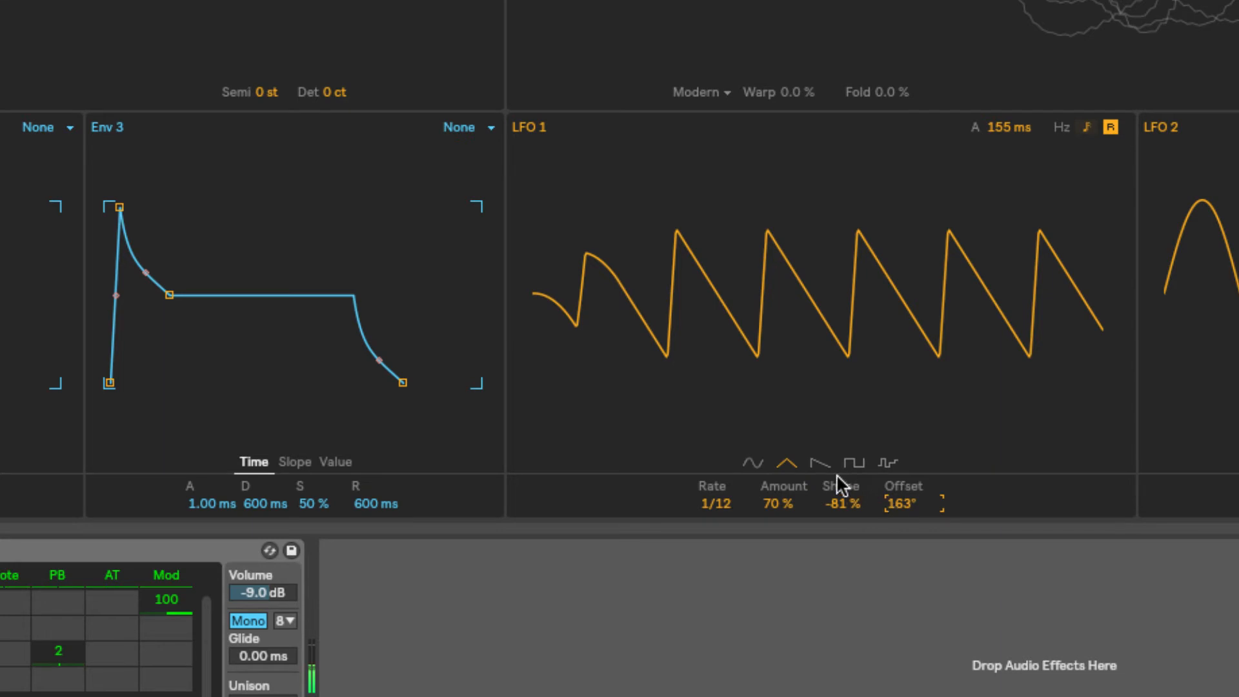
Change LFO 1 to a sawtooth wave with rate 1/8, 100 % amount, 0.0 % shape, 0.0° offset and 0.00 ms attack
left_click(821, 463)
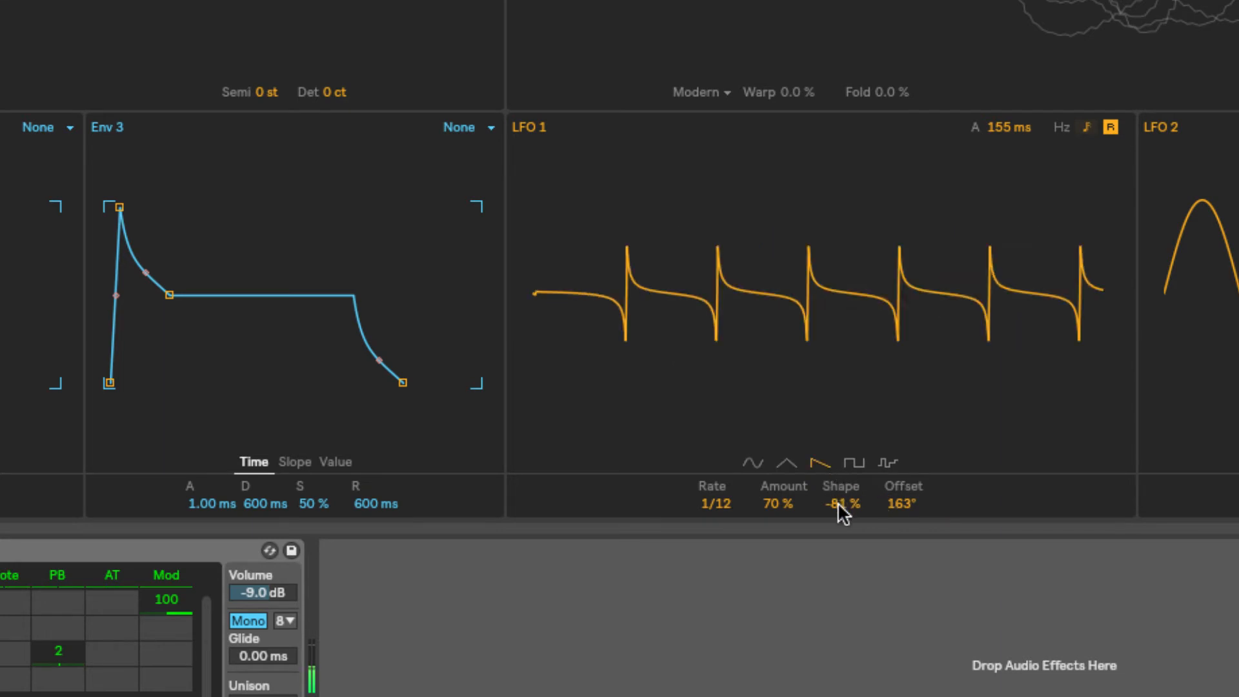
left_click_drag(838, 502, 838, 459)
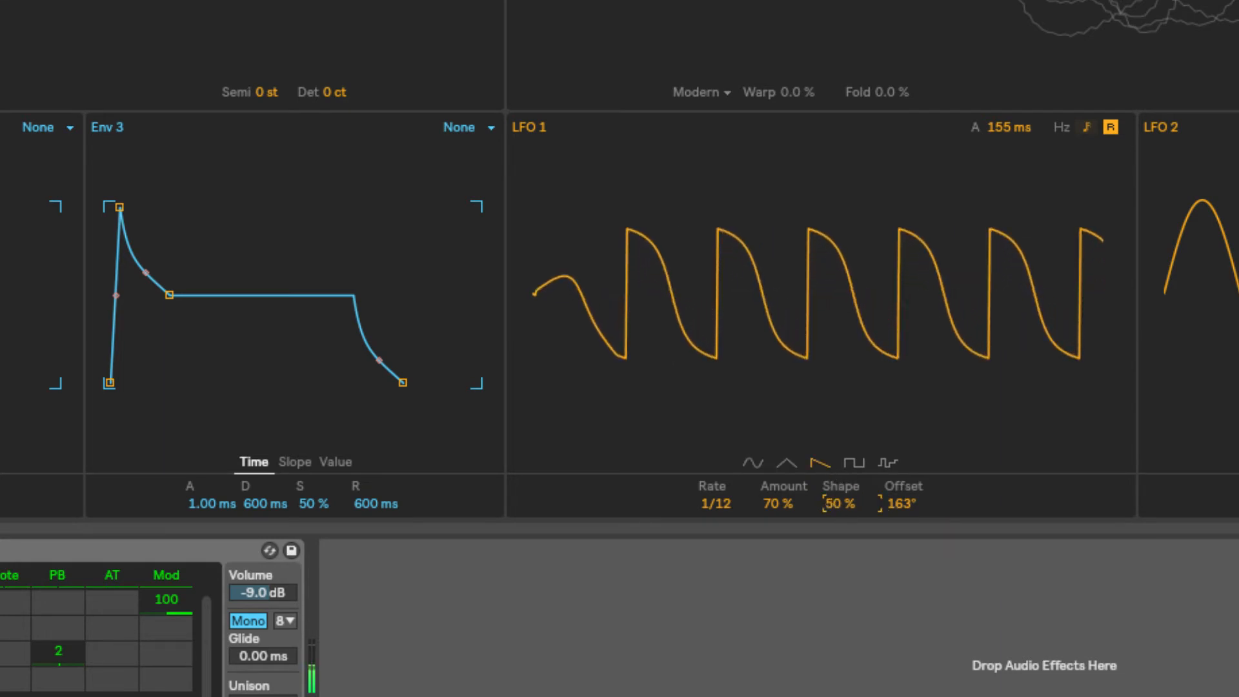
key("Delete")
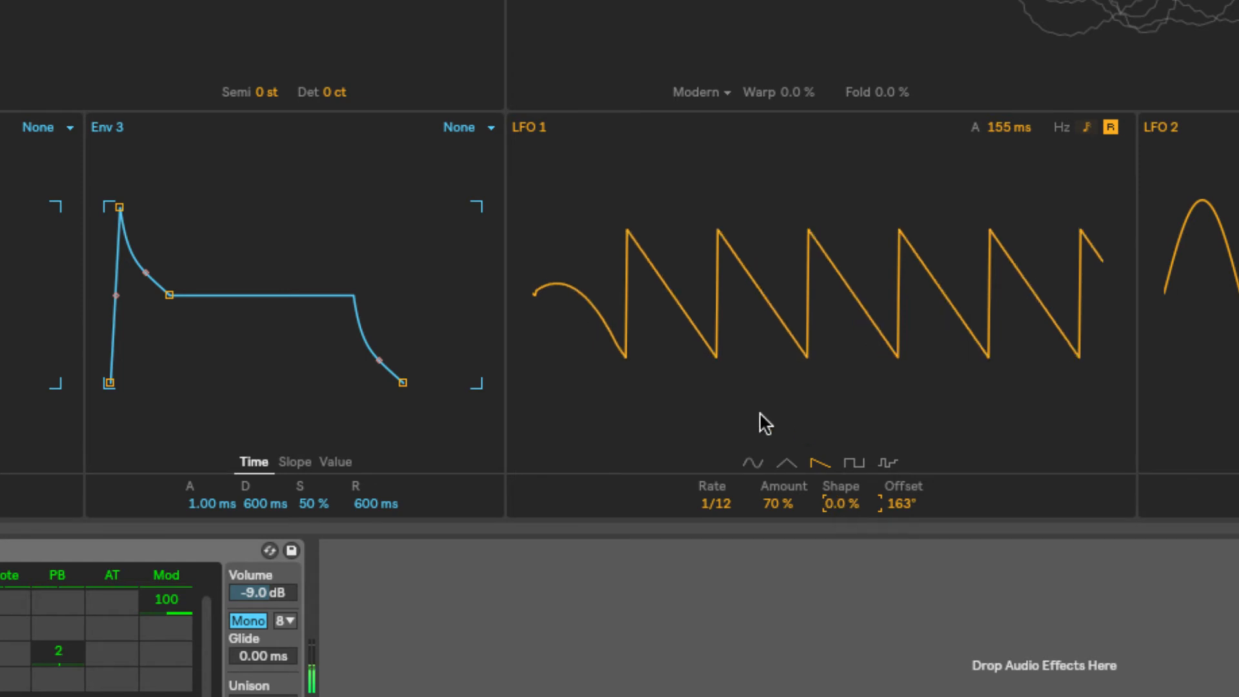
left_click_drag(786, 507, 724, 502)
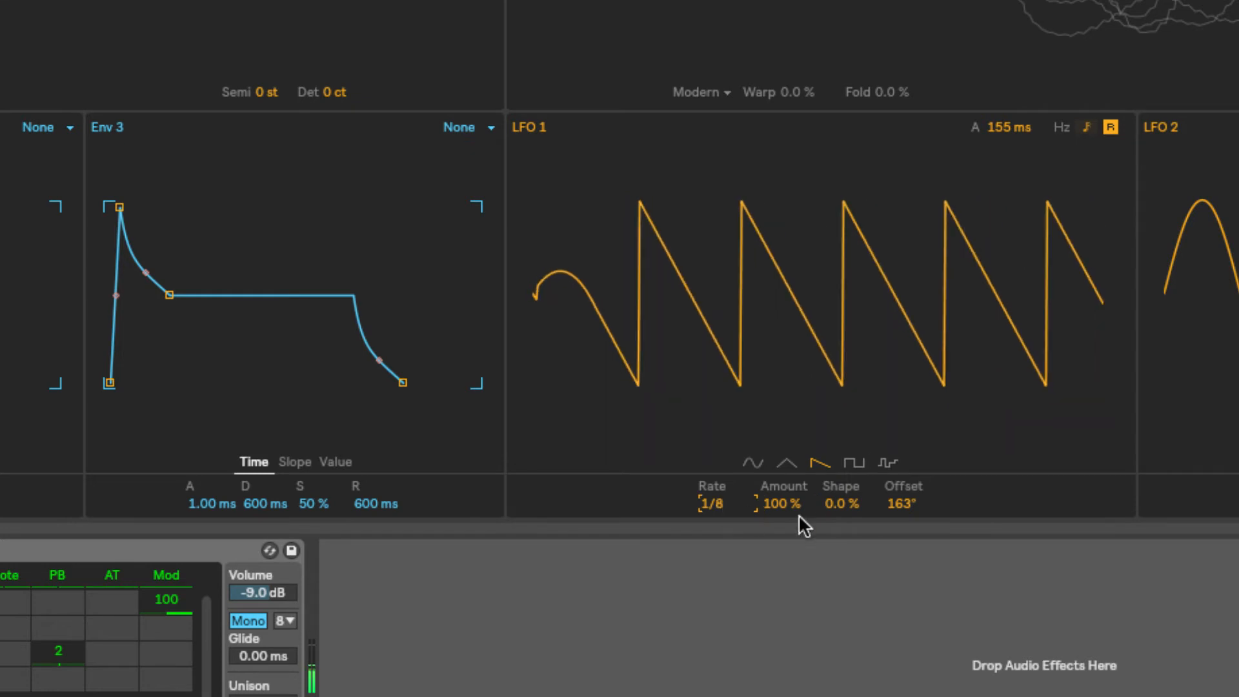
left_click_drag(888, 501, 889, 520)
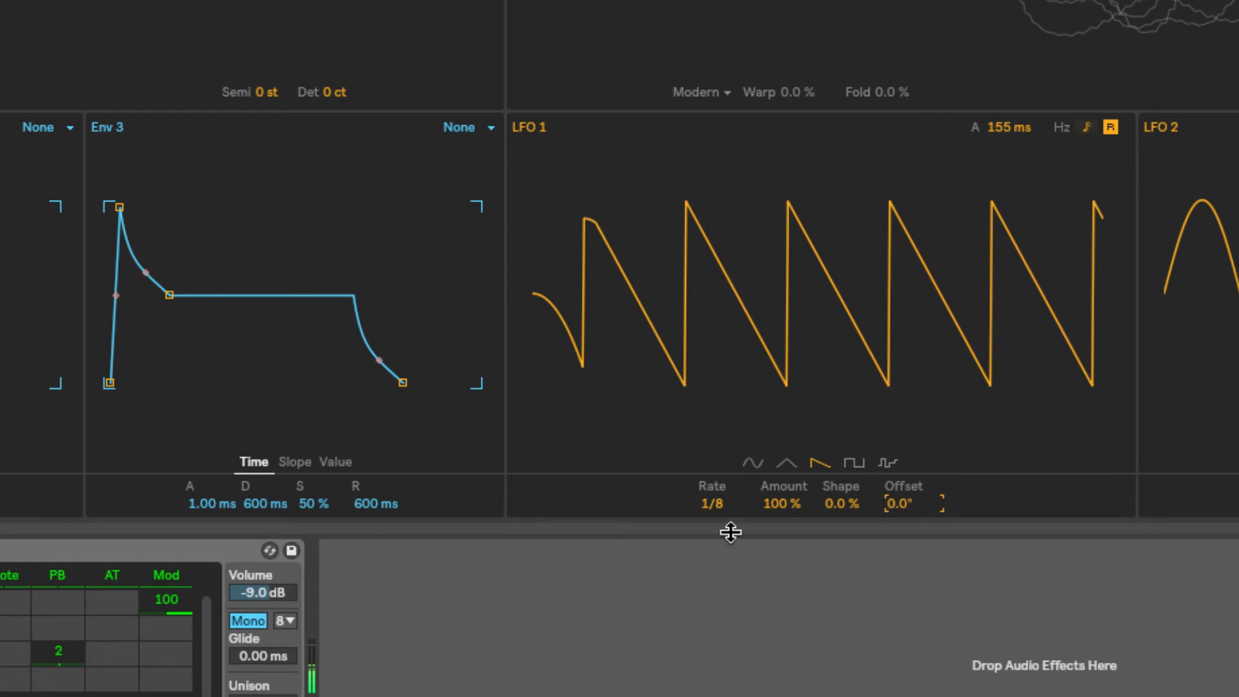
mouse_move(1013, 126)
left_mouse_down()
mouse_move(1013, 103)
mouse_move(1012, 133)
left_mouse_up()
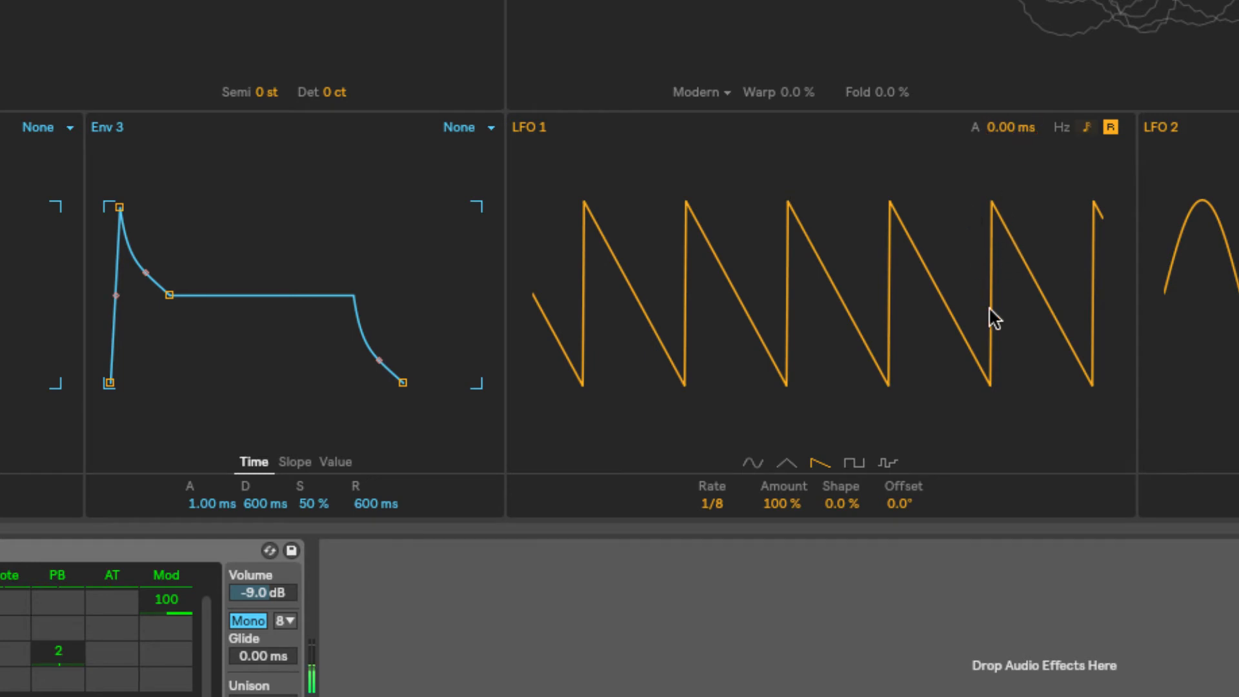
Give LFO 1 a square wave with 41 % amount and 33 % shape, trying a 1.59 s attack before resetting it to 0.00 ms
left_click(854, 464)
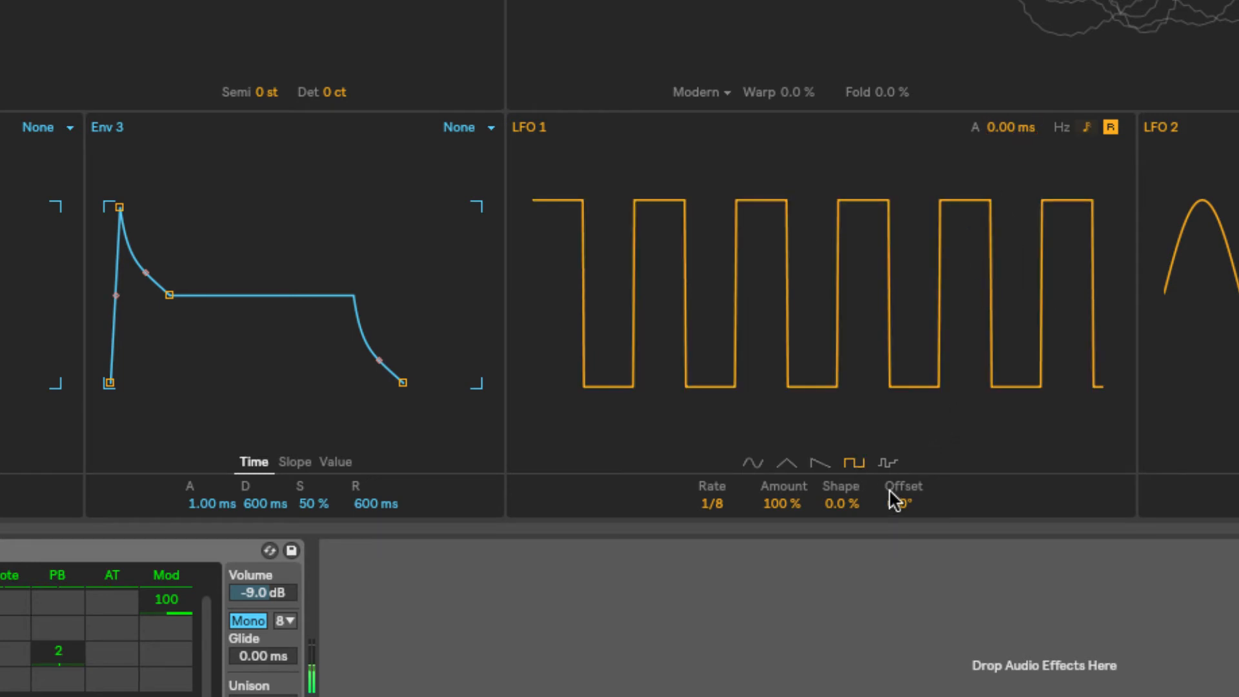
left_click_drag(839, 503, 838, 468)
left_click_drag(805, 508, 805, 546)
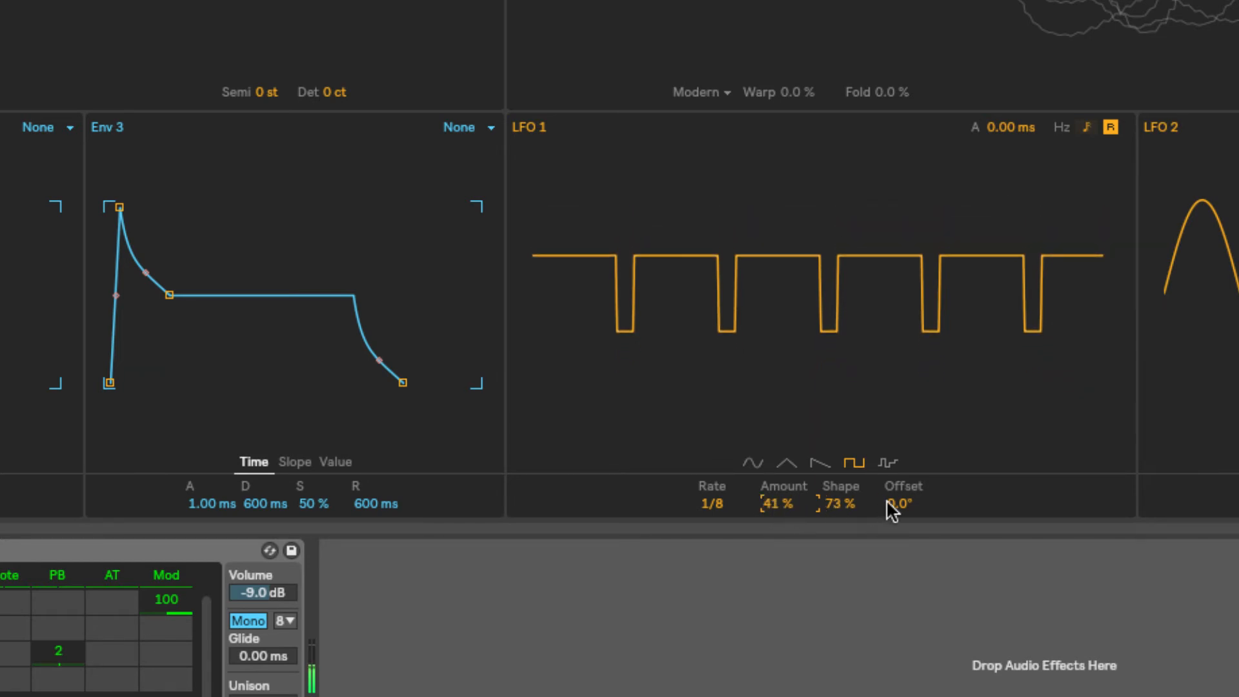
left_click_drag(887, 502, 848, 520)
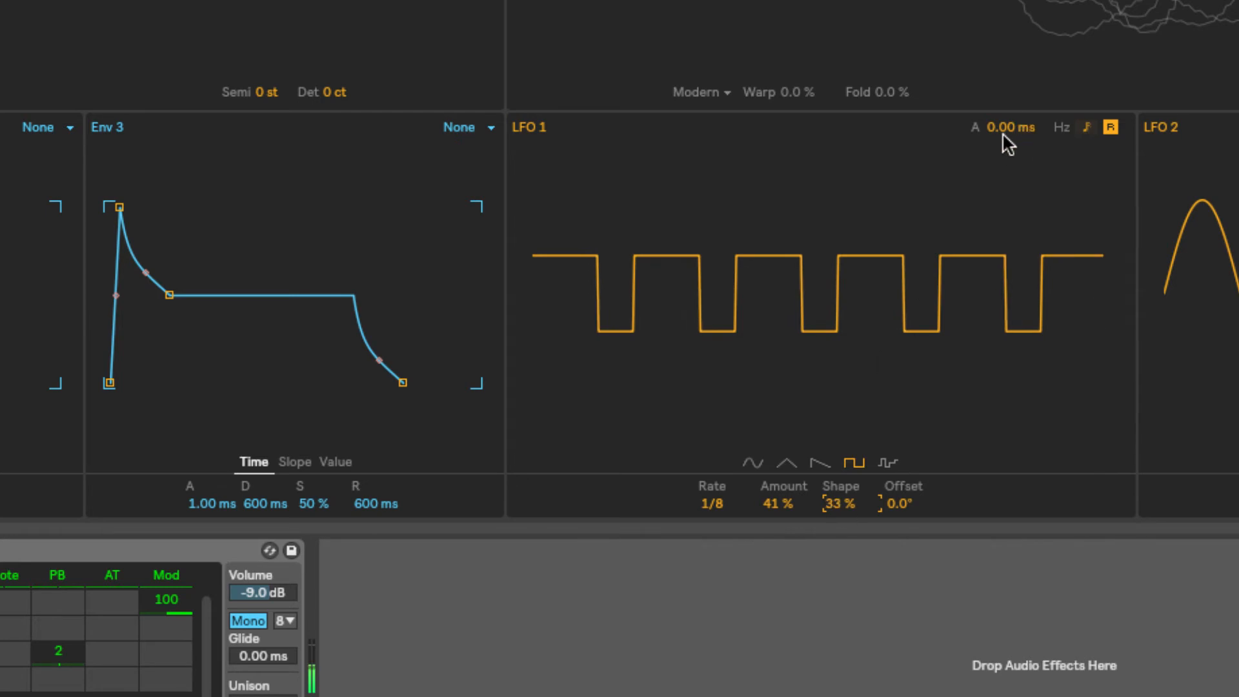
left_click_drag(1003, 130, 1004, 97)
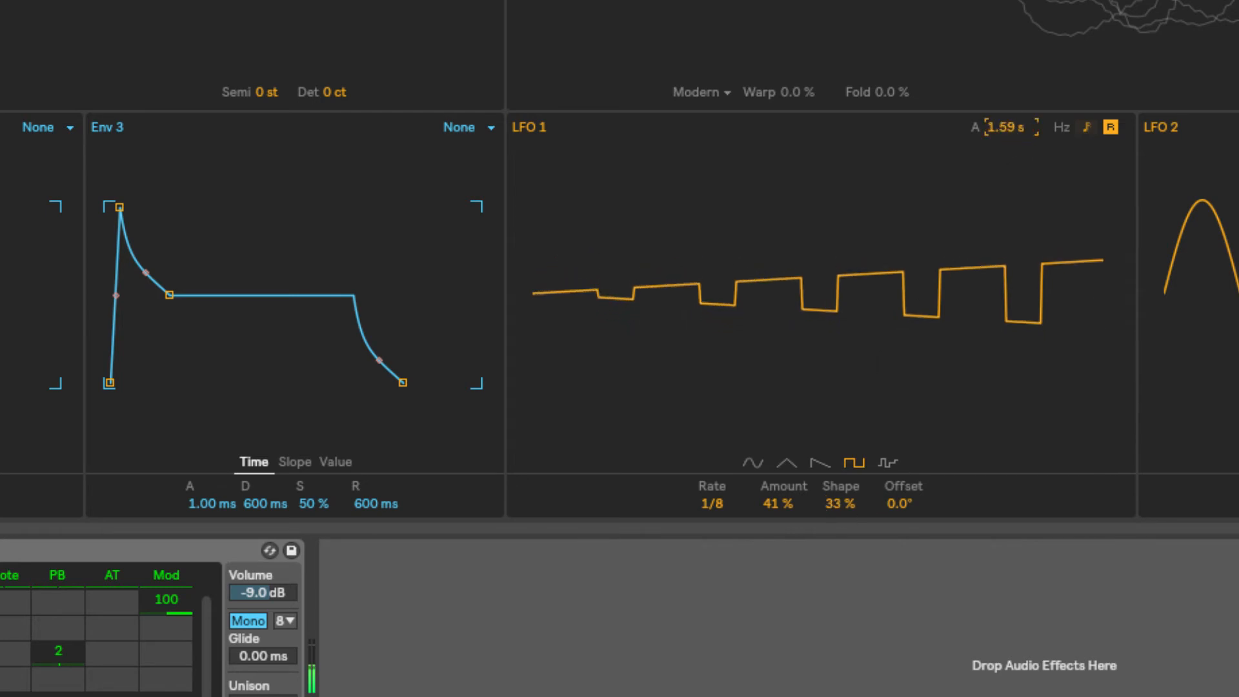
left_click_drag(1010, 127, 1010, 193)
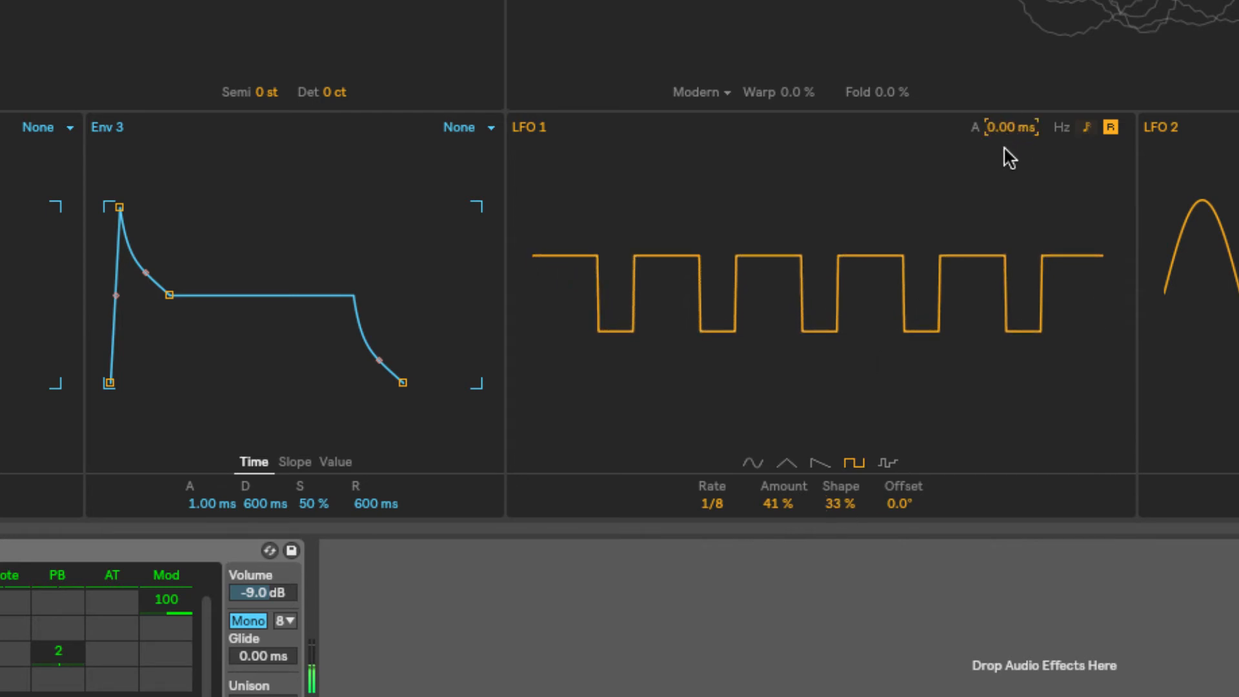
Change LFO 1 to the random stepped wave with rate 1/12, 100 % amount, 19 % shape, 239° offset and 0.00 ms attack
left_click(885, 462)
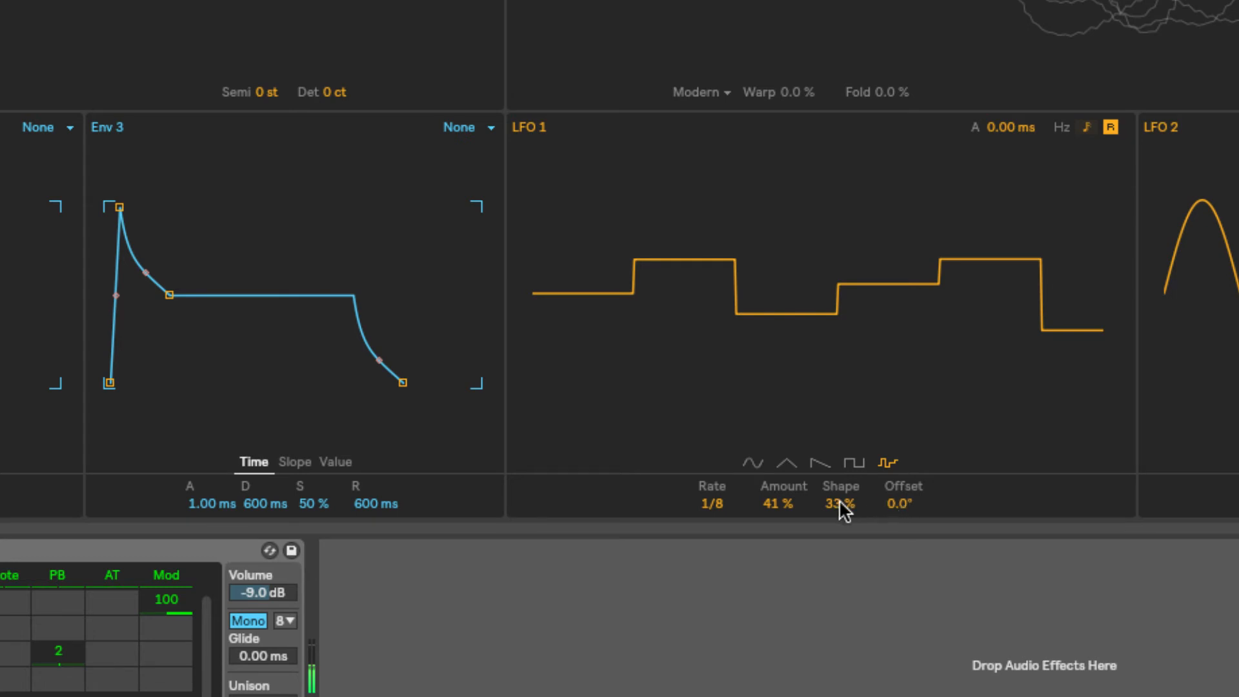
left_click_drag(791, 505, 791, 428)
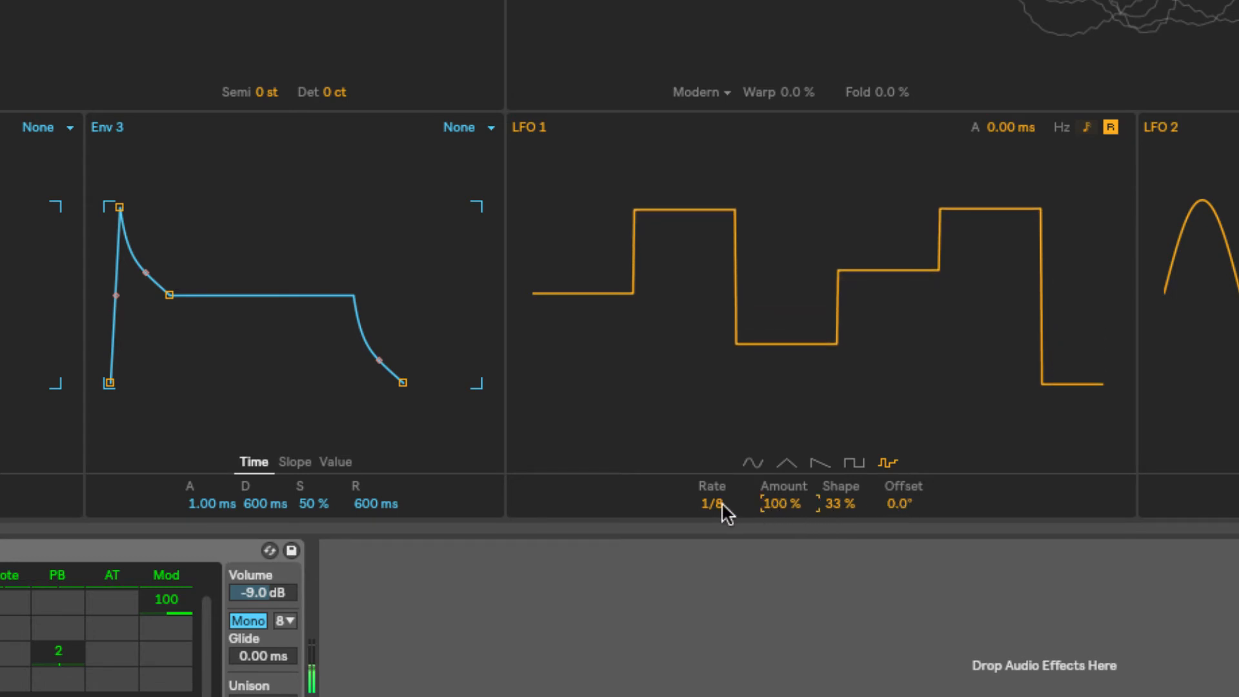
left_click_drag(724, 506, 725, 516)
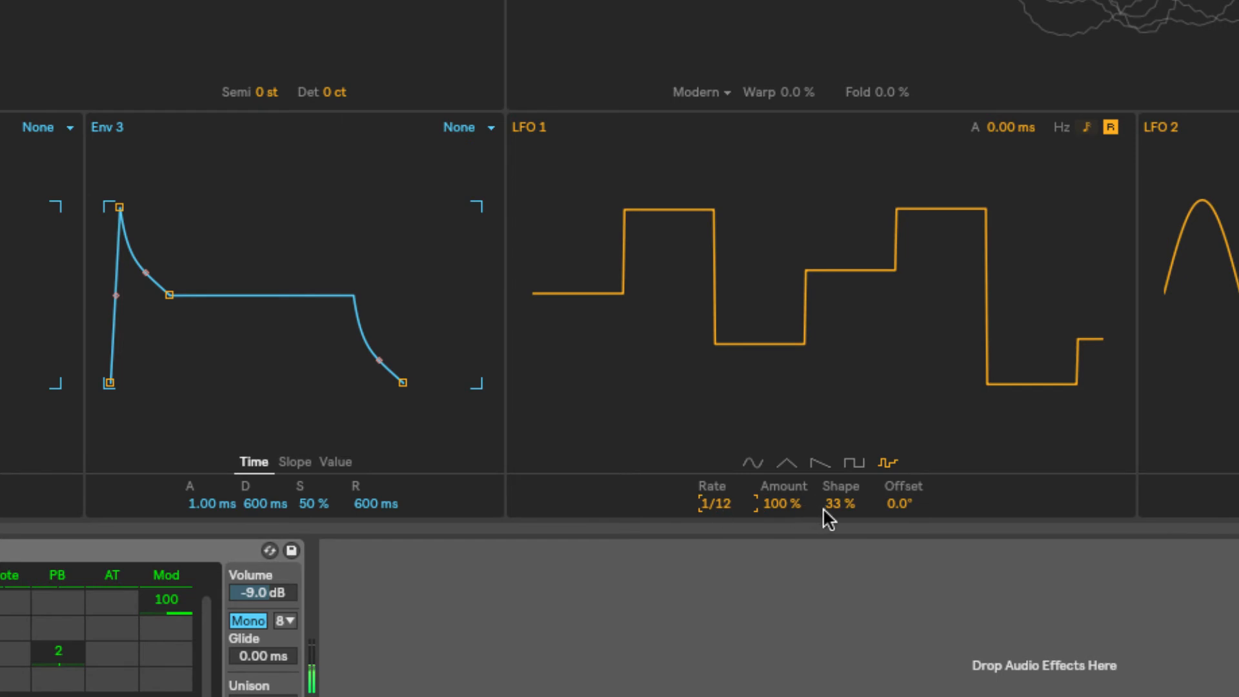
mouse_move(823, 507)
left_mouse_down()
mouse_move(823, 461)
mouse_move(823, 593)
mouse_move(823, 517)
left_mouse_up()
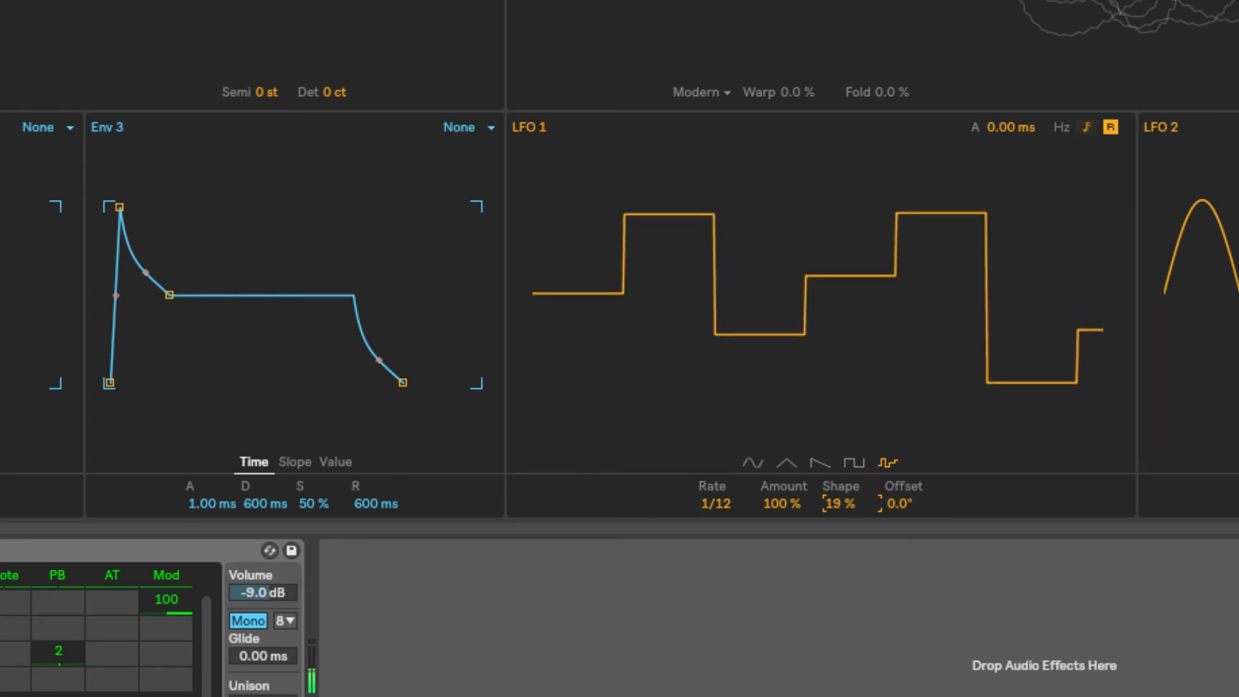
left_click(902, 503)
left_click_drag(902, 503, 902, 418)
left_click(1018, 128)
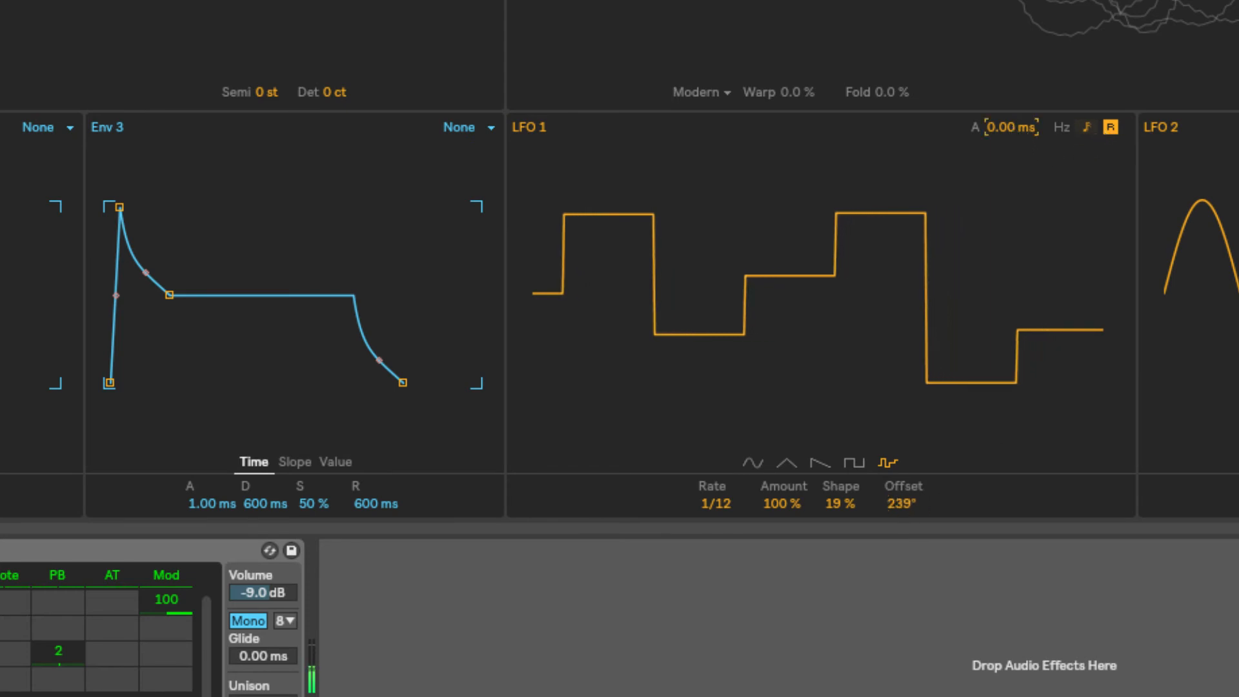
mouse_move(1018, 128)
left_mouse_down()
mouse_move(1018, 55)
mouse_move(1018, 136)
left_mouse_up()
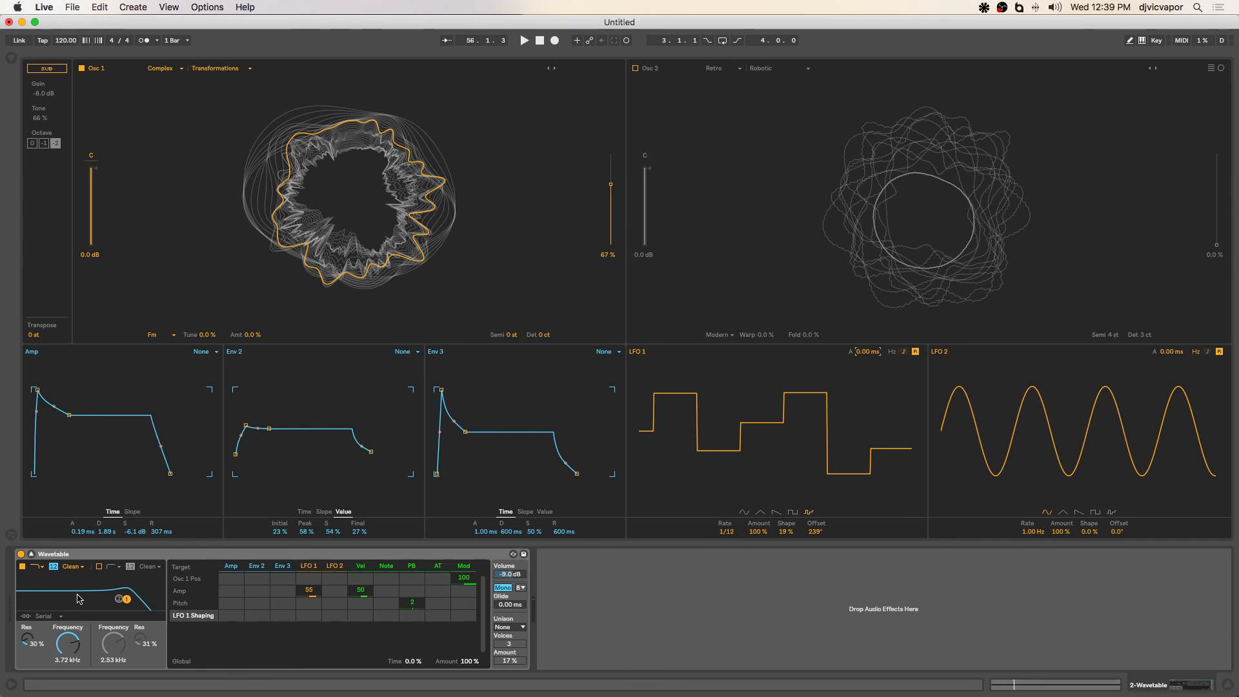
Collapse the expanded Wavetable view, look through the Amp, Env 2, Env 3, LFO 1 and LFO 2 modulation sources, and expand the view again
left_click(30, 555)
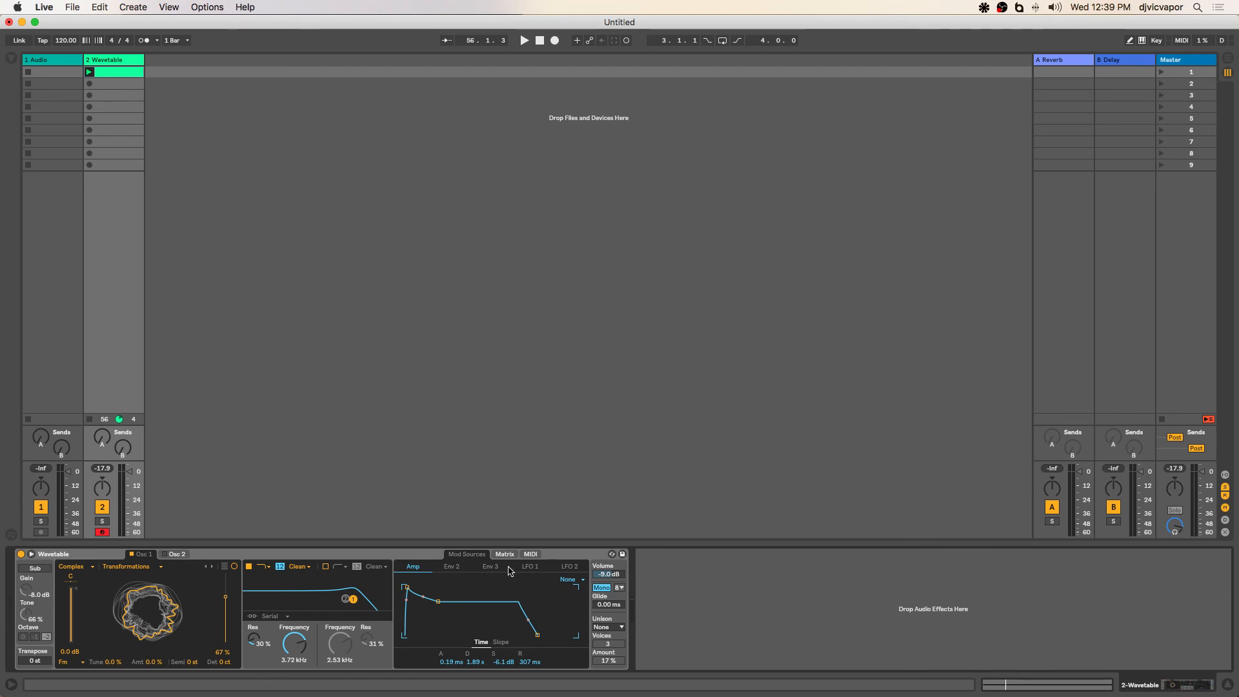
left_click(449, 570)
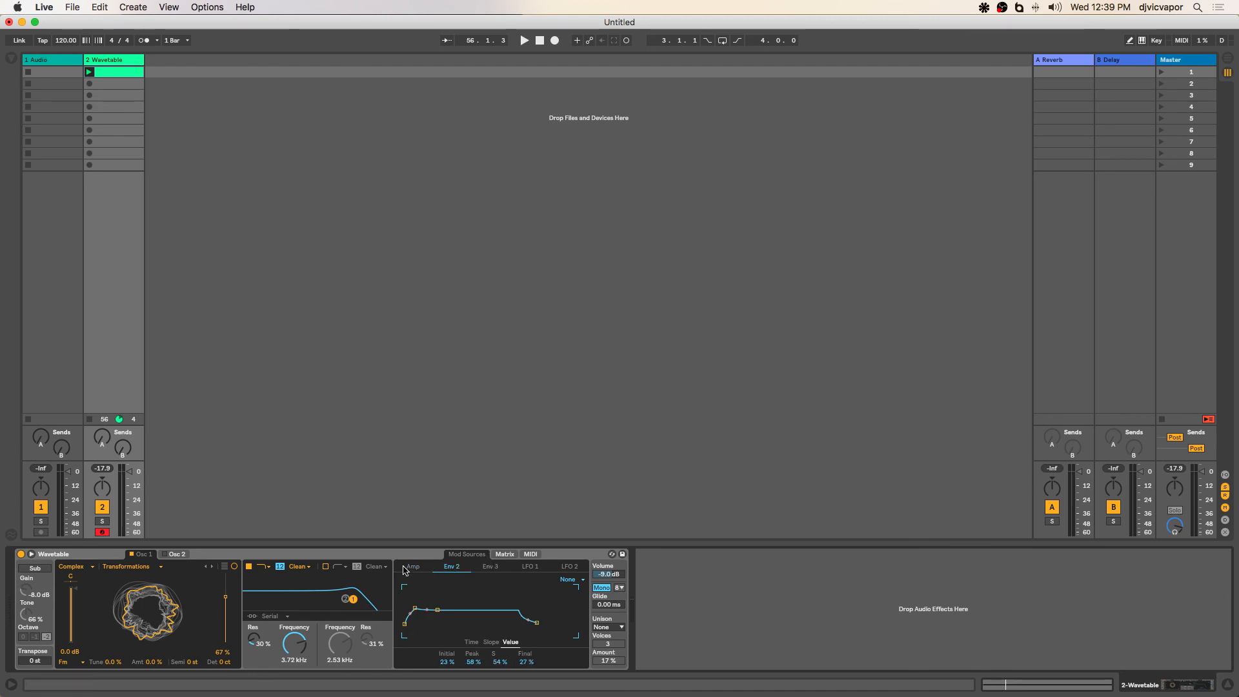
left_click(420, 570)
left_click(446, 570)
left_click(490, 570)
left_click(526, 571)
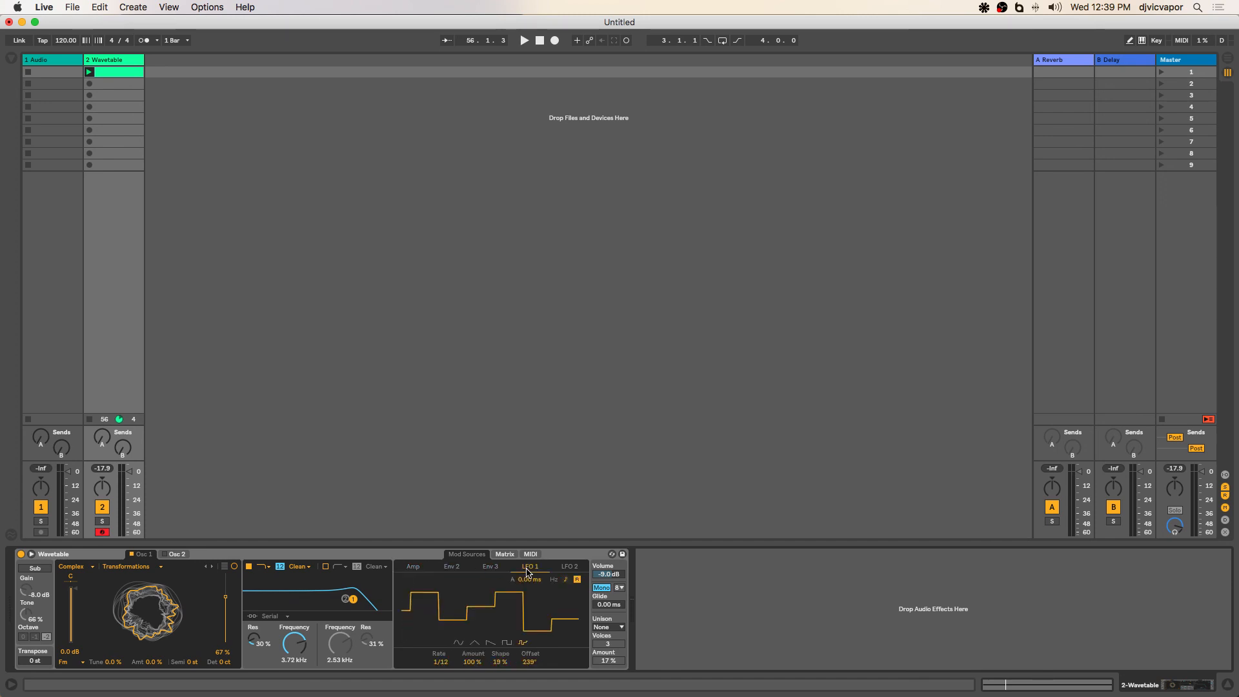
left_click(565, 571)
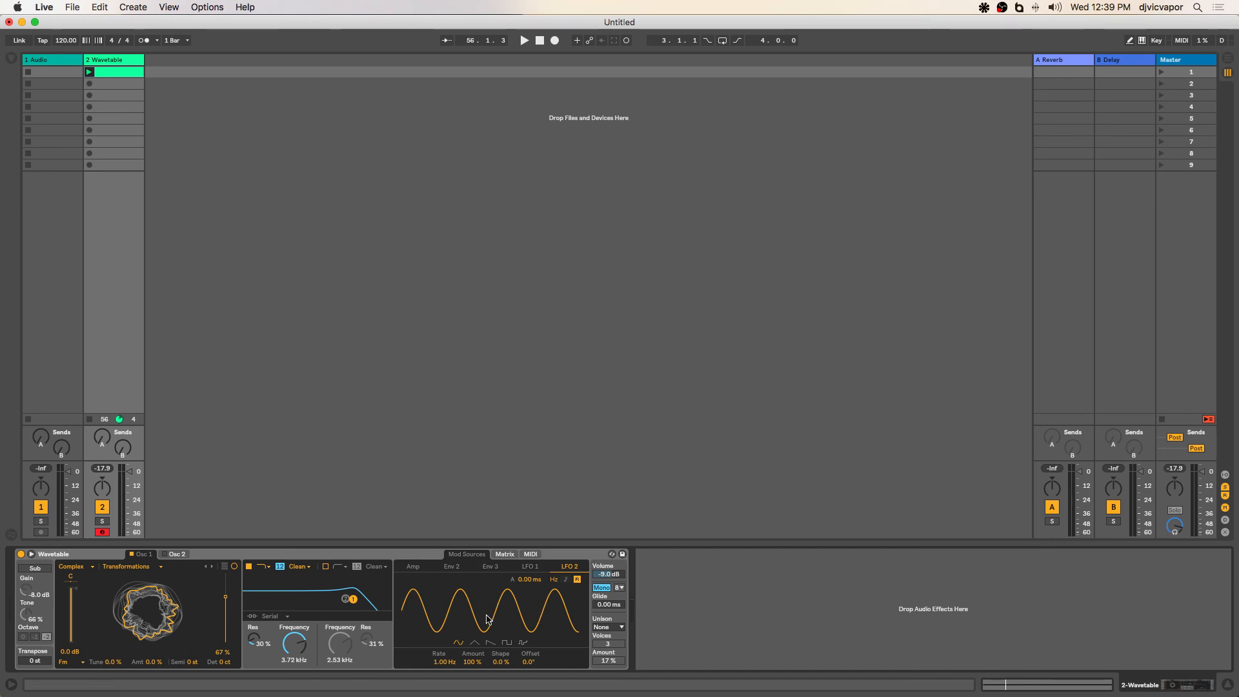
left_click(418, 569)
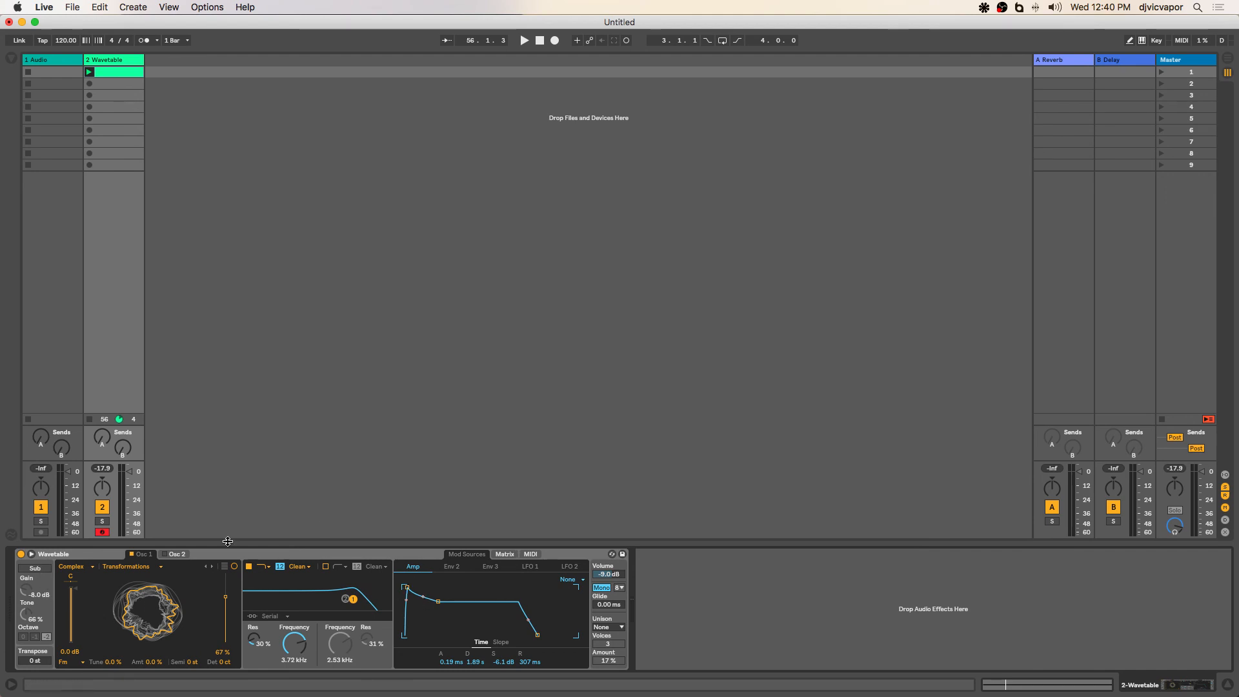
left_click(32, 555)
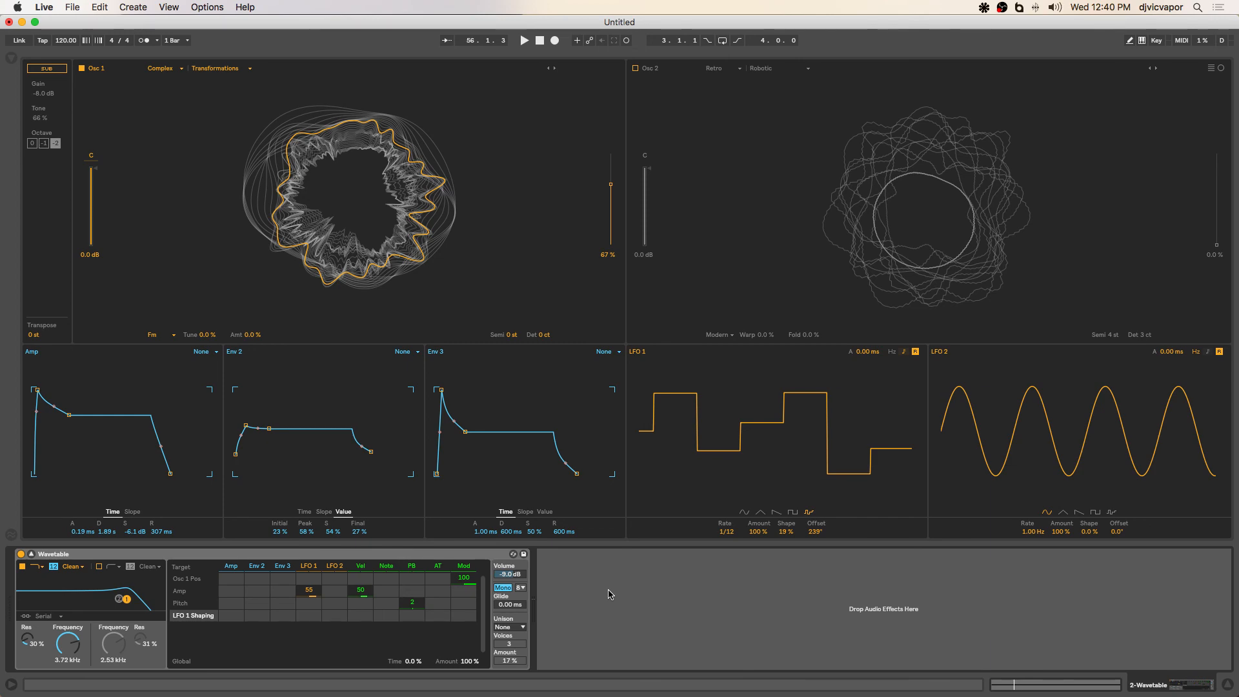
key("ctrl+Up")
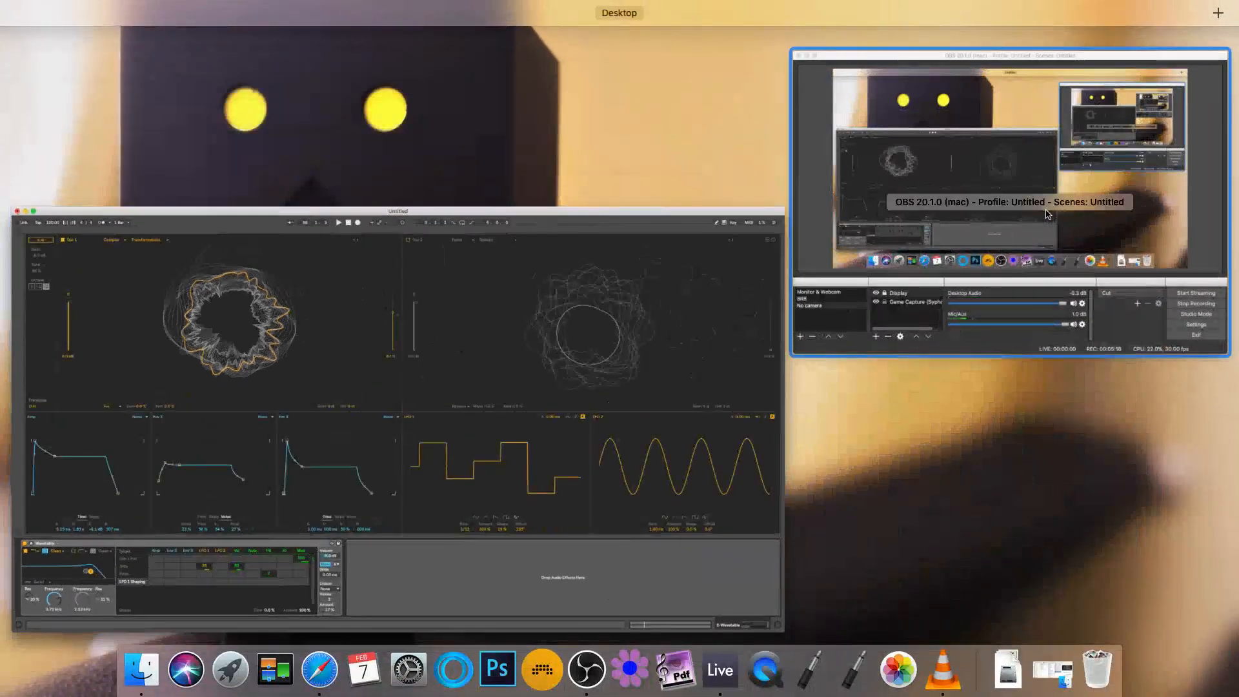